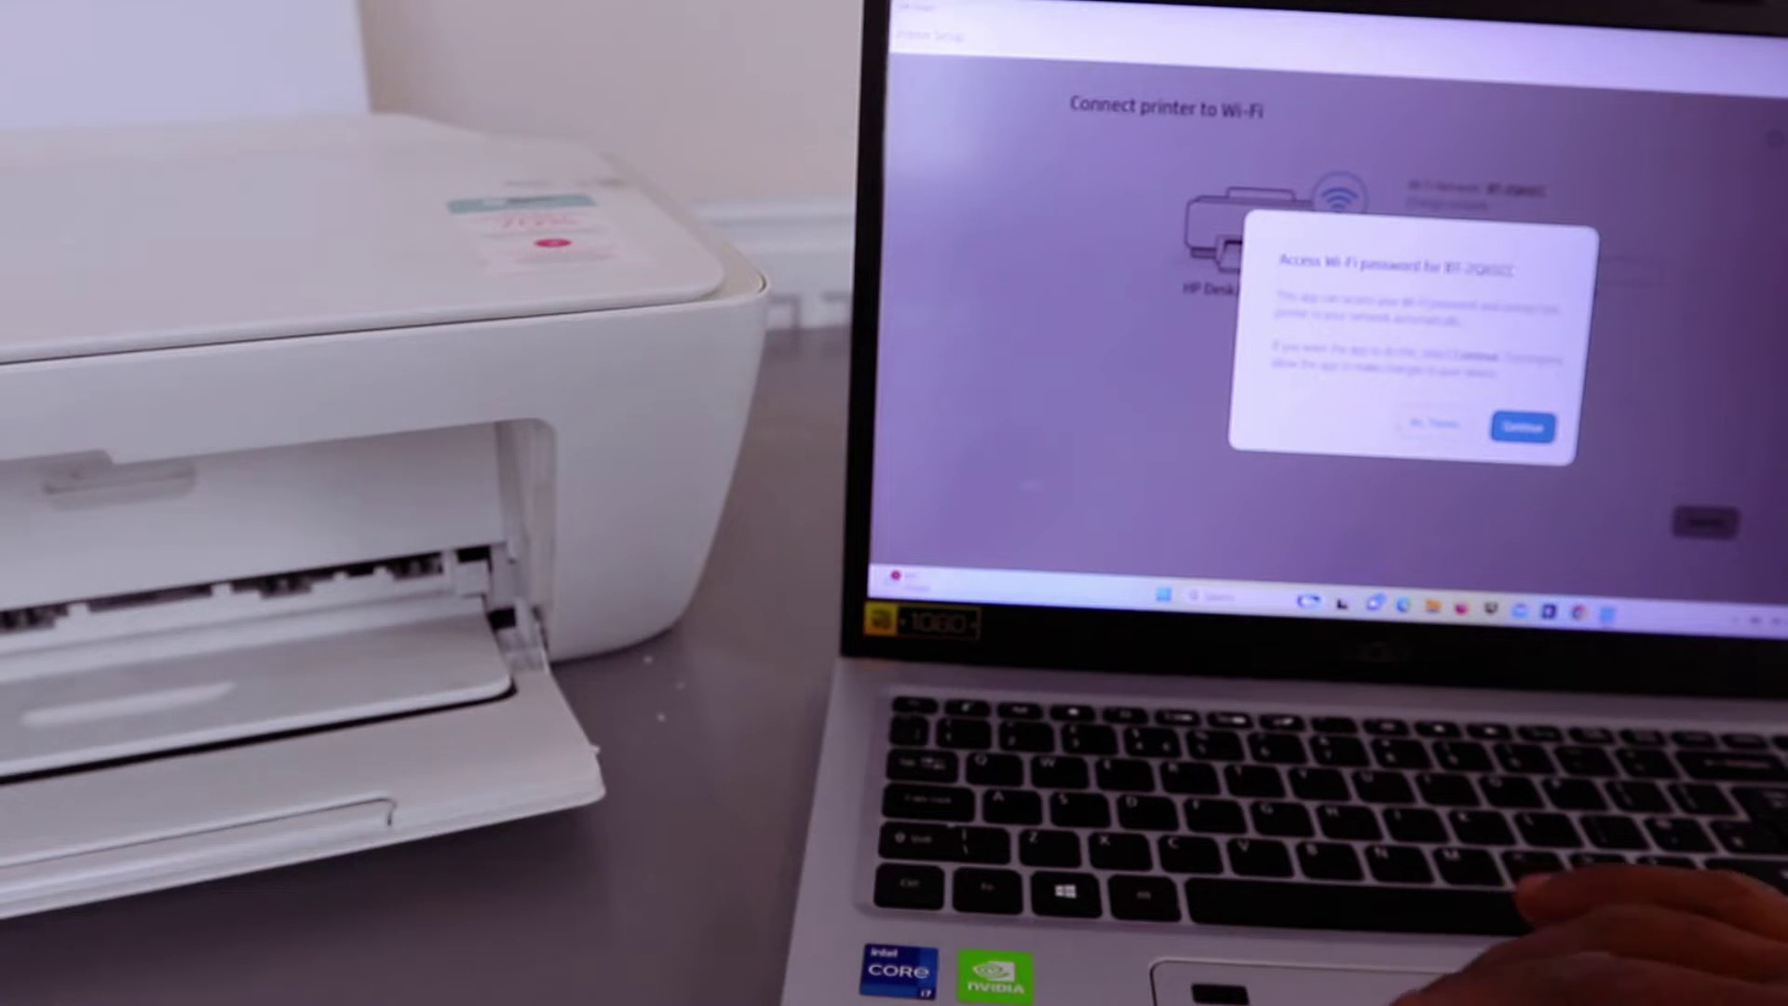
Dismiss the Wi-Fi password request to reach the DeskJet 2700 series Wi-Fi connection step
click(1414, 426)
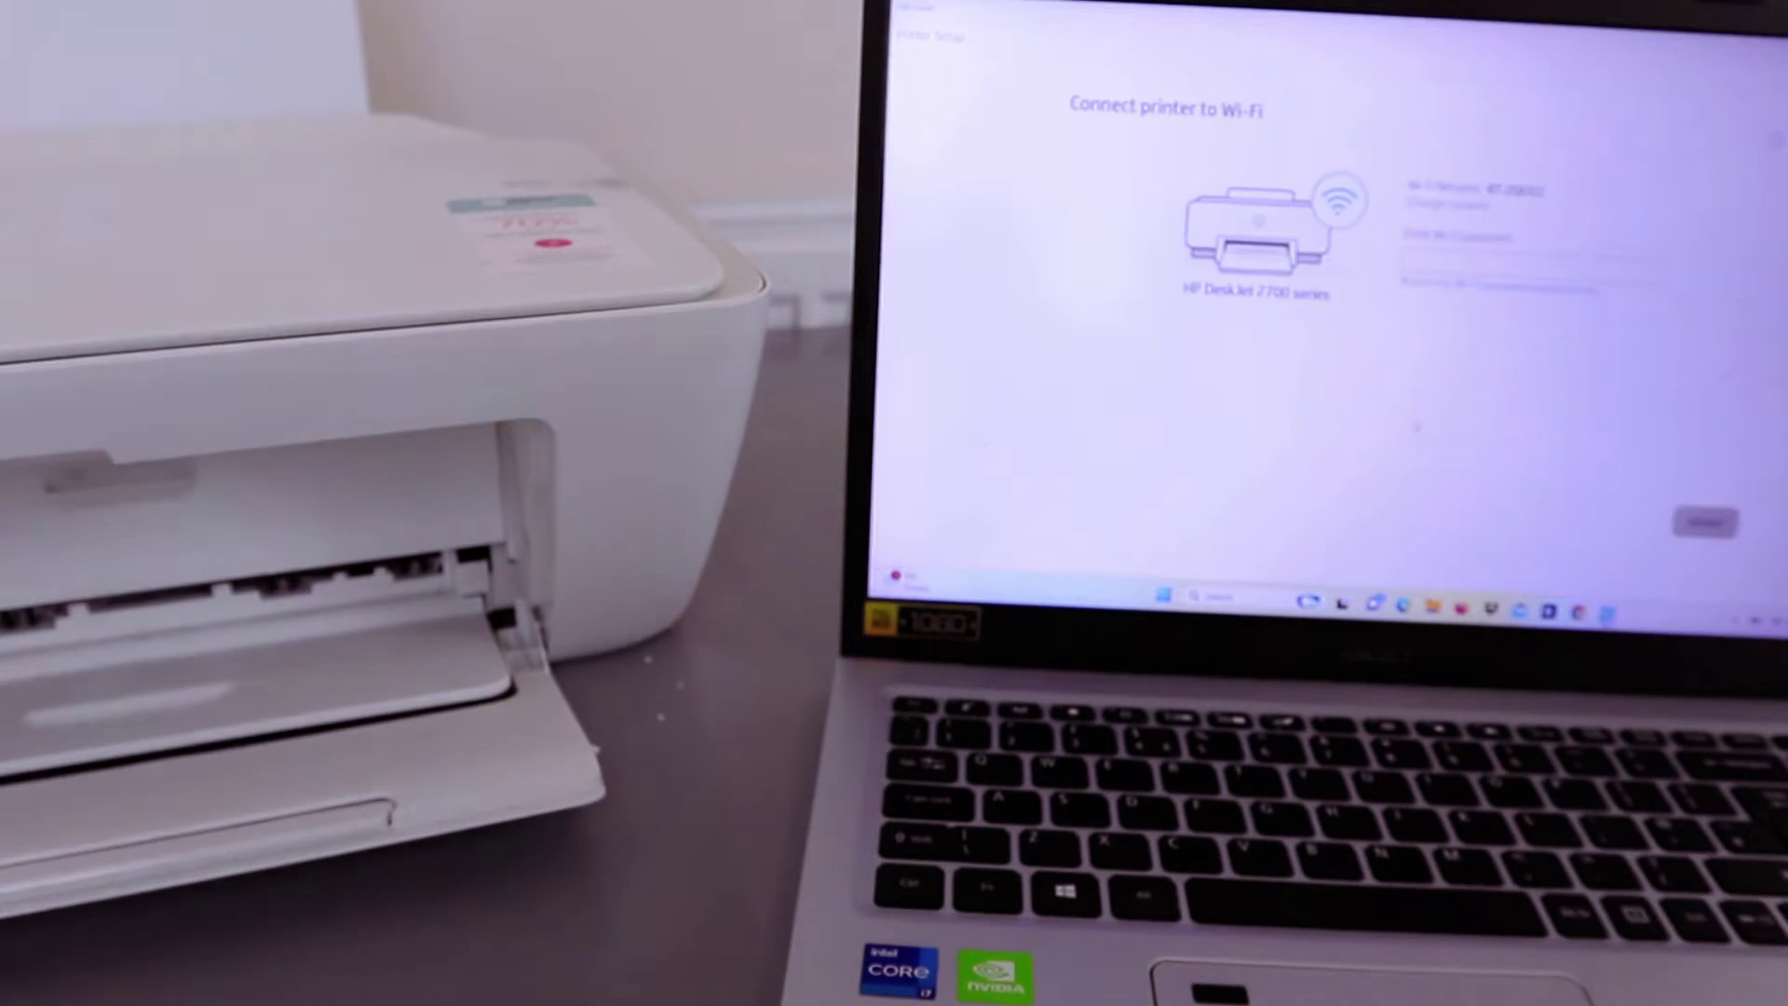